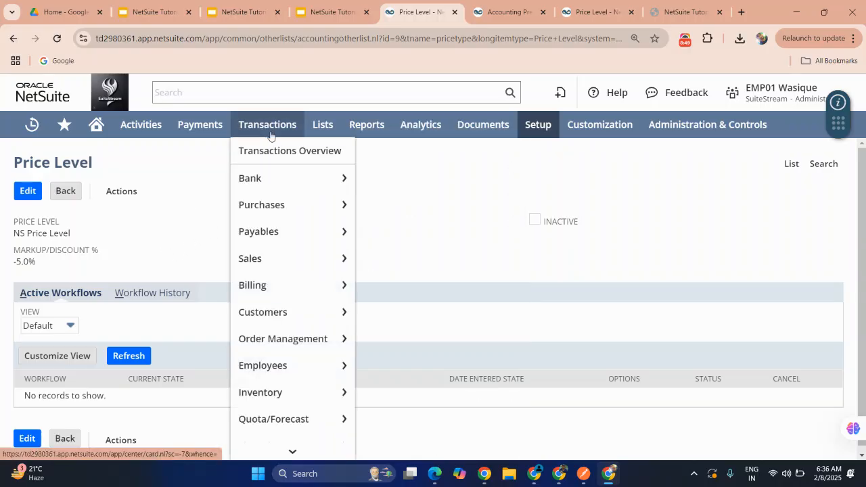
Step: Open the accounting Items list in a new browser tab and switch to it
mouse_move(320, 129)
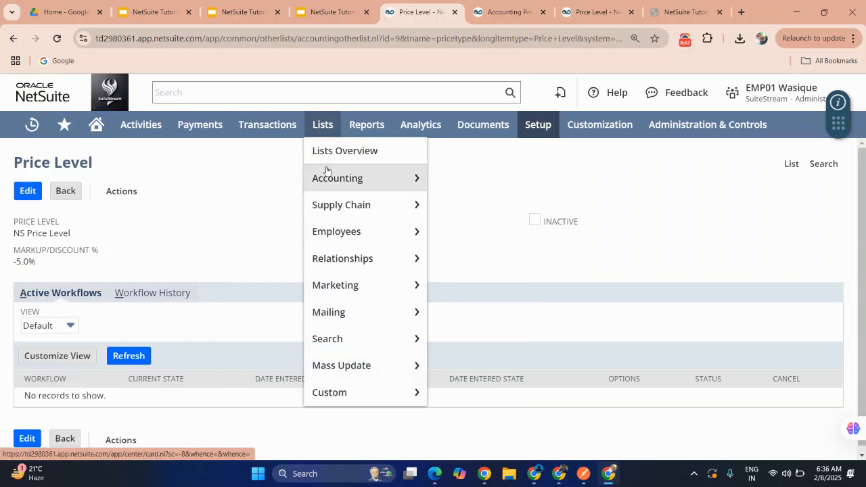
mouse_move(341, 181)
mouse_move(453, 173)
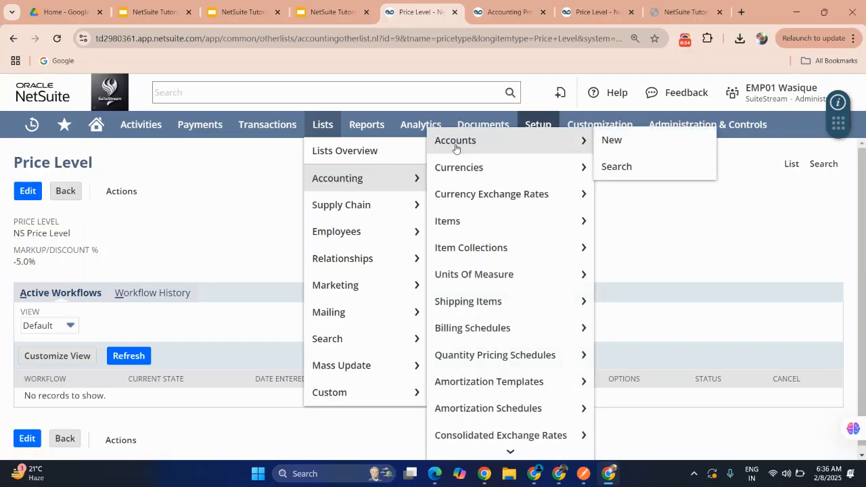
mouse_move(464, 223)
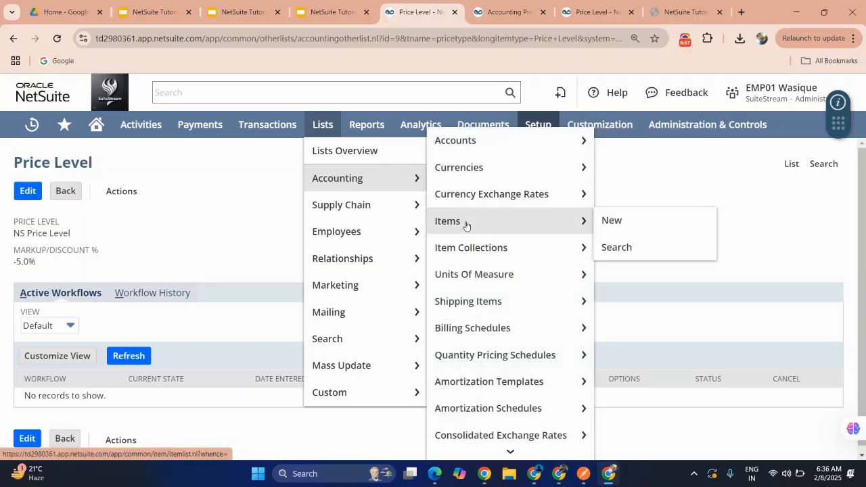
right_click(466, 227)
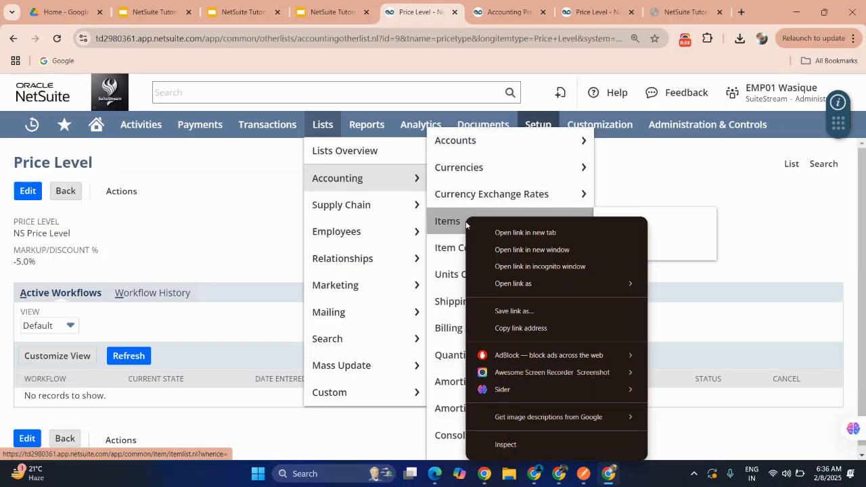
left_click(485, 231)
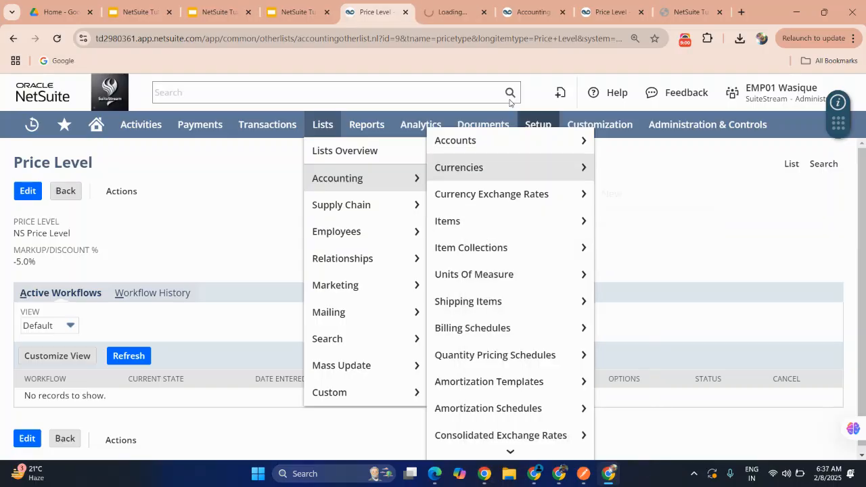
left_click(449, 9)
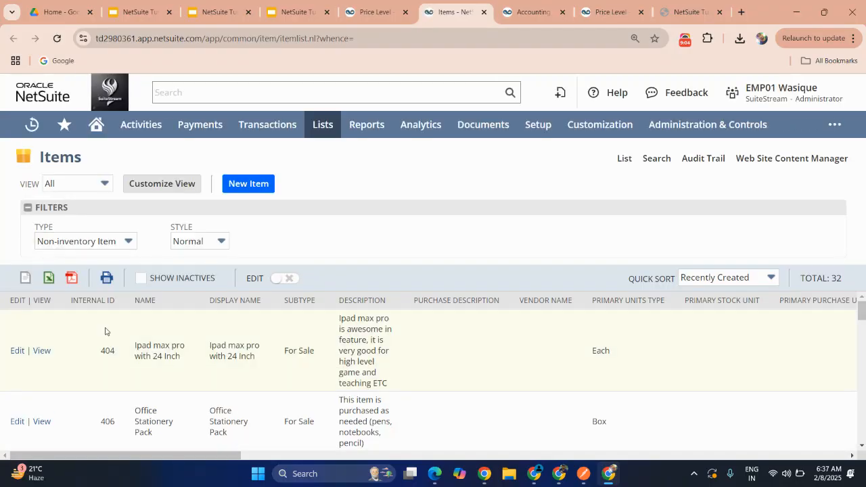
Step: Open the Gel Pen item for editing and review its price levels under US Dollar and INR
scroll(107, 330, "down", 2)
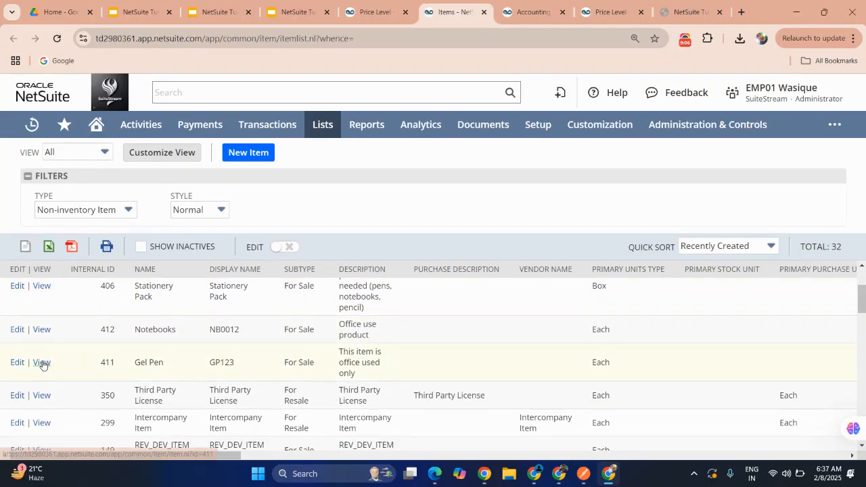
left_click(20, 365)
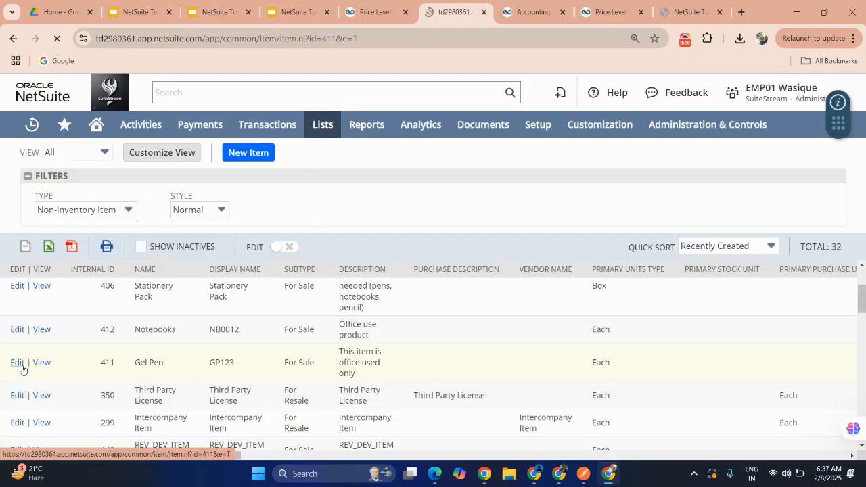
scroll(166, 324, "down", 5)
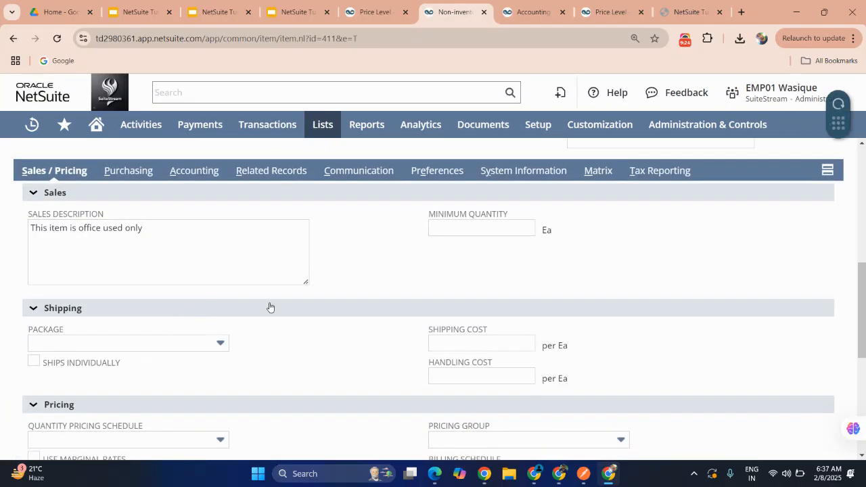
scroll(268, 305, "down", 3)
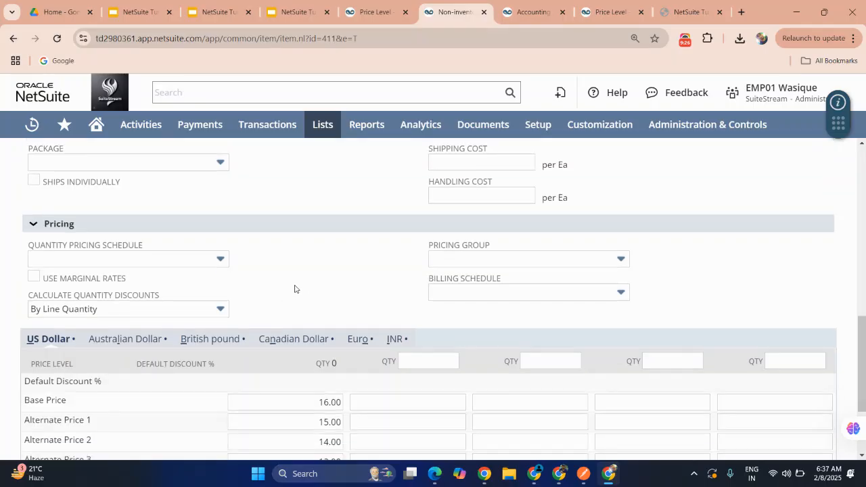
scroll(275, 304, "down", 2)
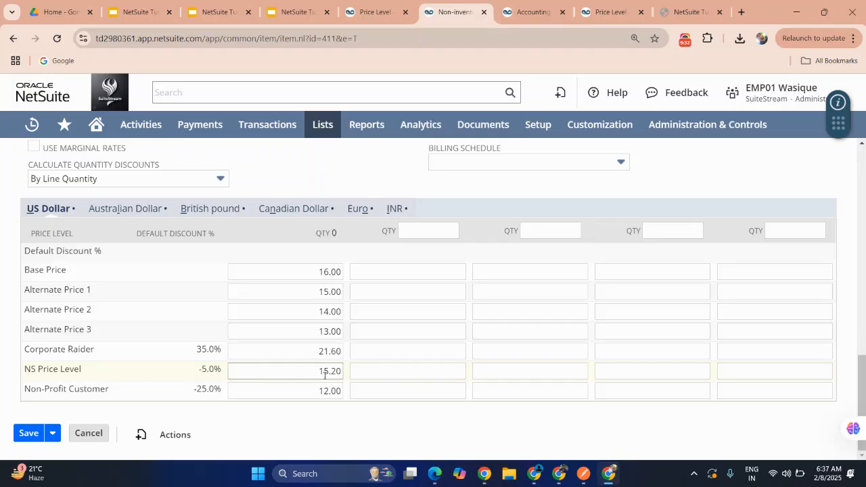
left_click(329, 271)
double_click(328, 271)
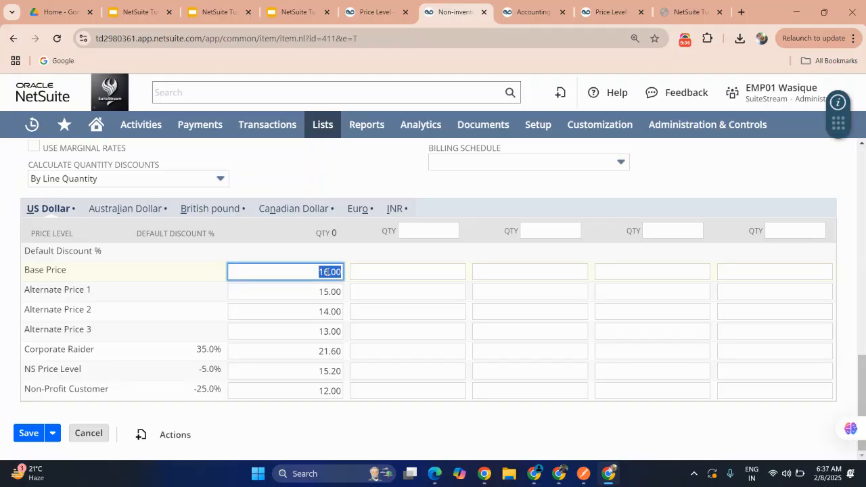
left_click(393, 208)
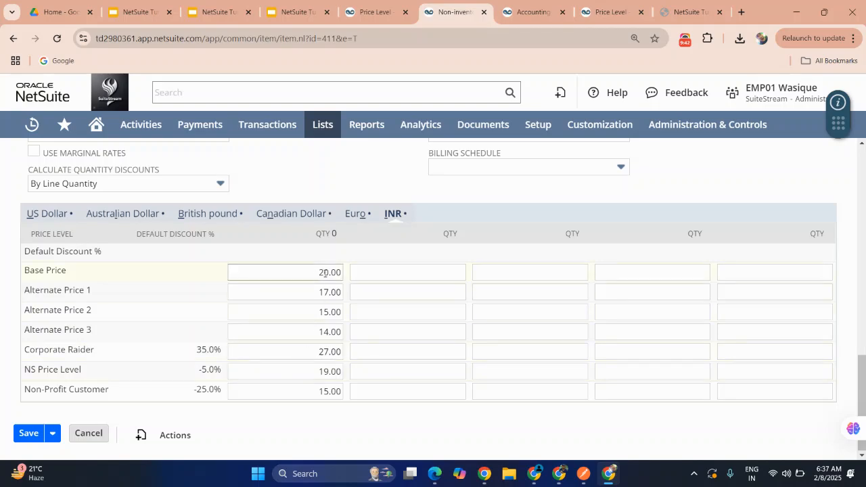
left_click(319, 372)
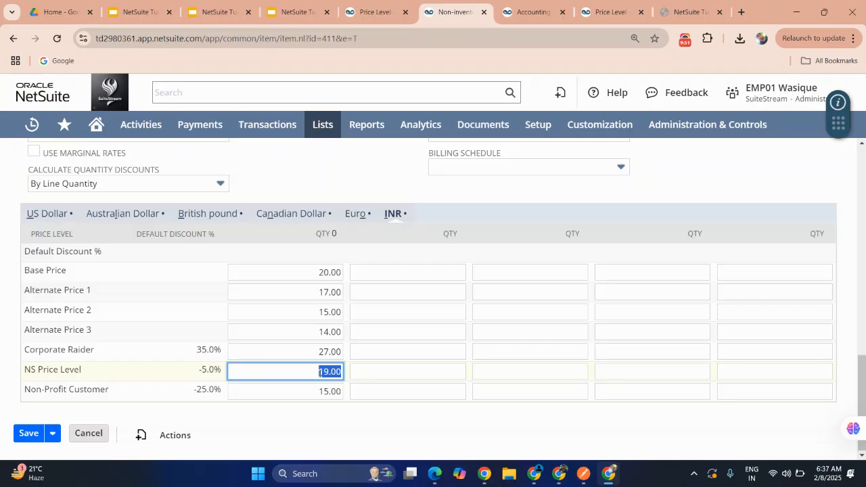
left_click(206, 370)
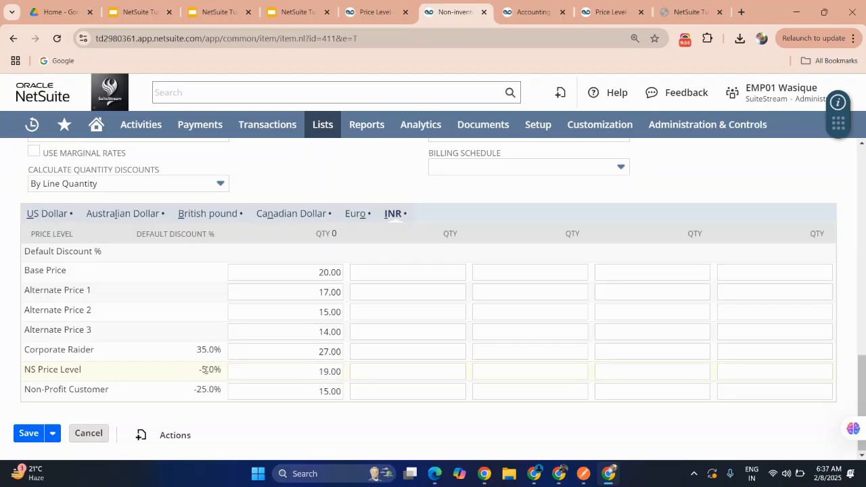
scroll(206, 370, "up", 5)
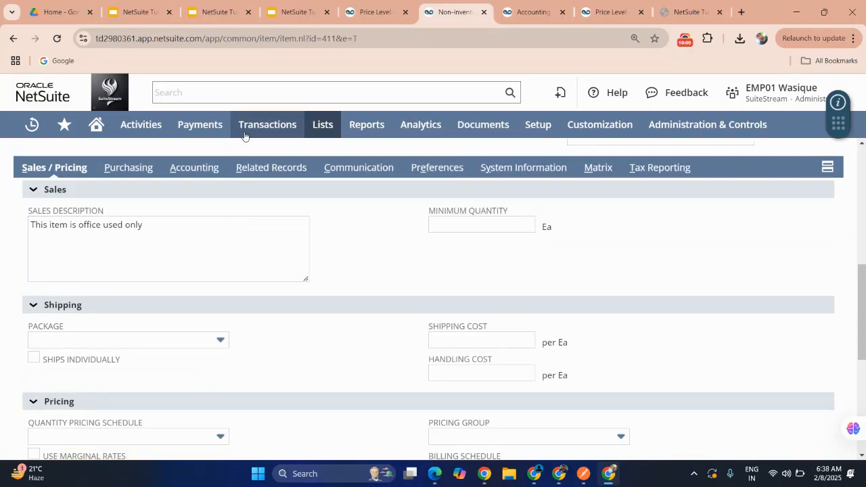
Step: Start entering a new sales order
mouse_move(255, 132)
mouse_move(249, 211)
mouse_move(251, 258)
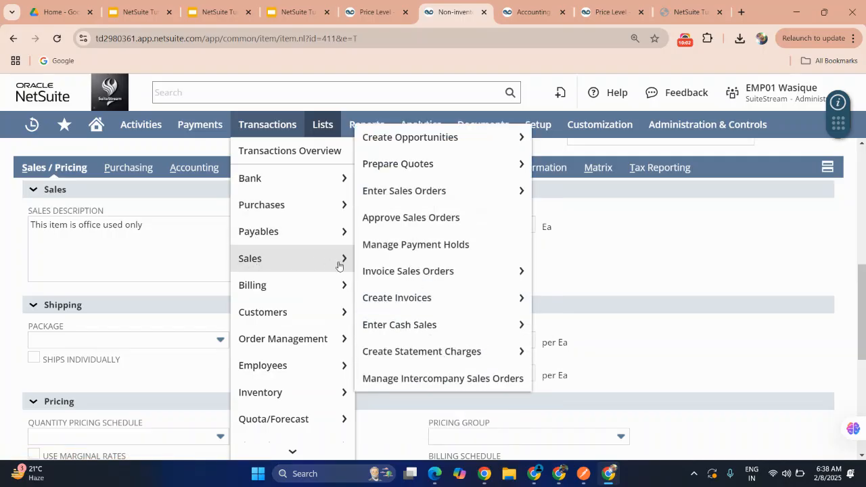
mouse_move(385, 272)
mouse_move(411, 190)
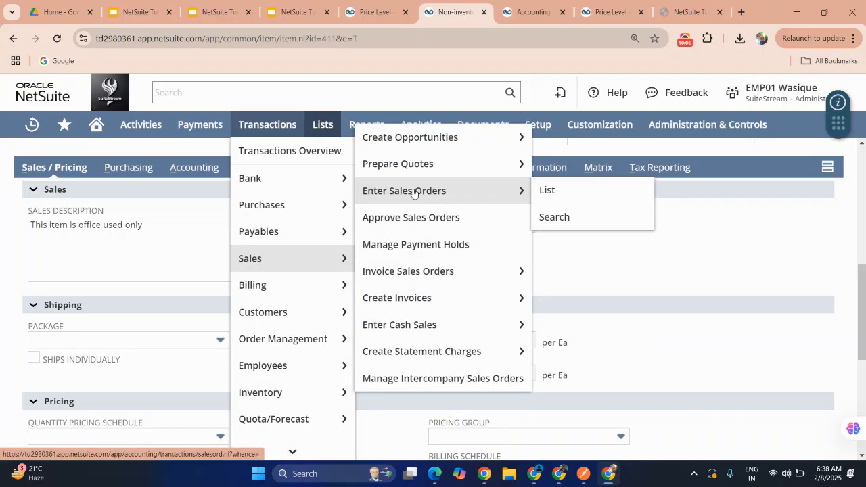
left_click(418, 192)
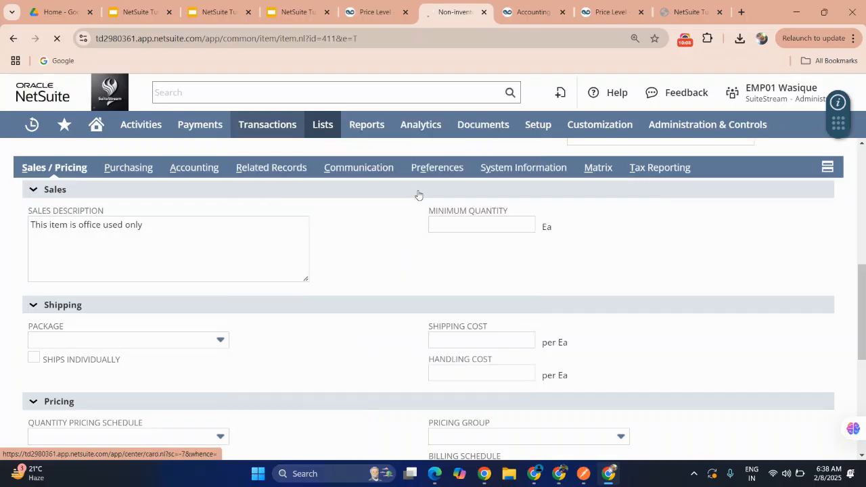
mouse_move(367, 124)
mouse_move(348, 284)
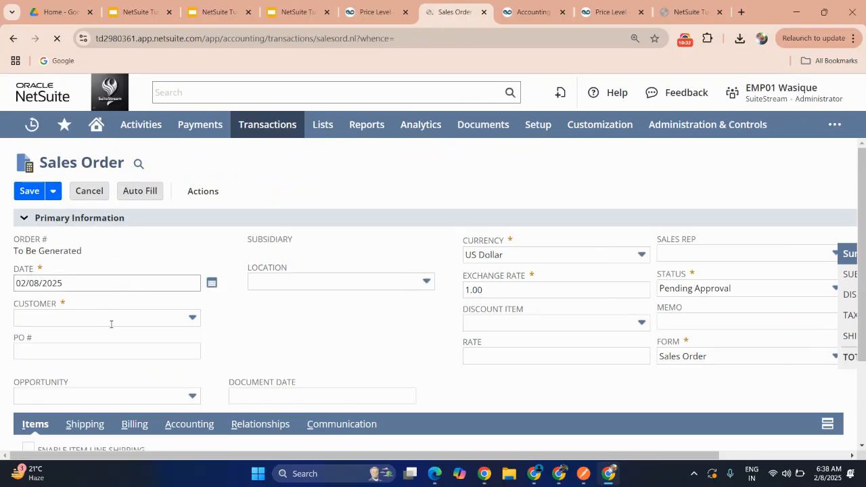
Step: Set the sales order's customer to 78 Test Customer
left_click(174, 319)
type("%")
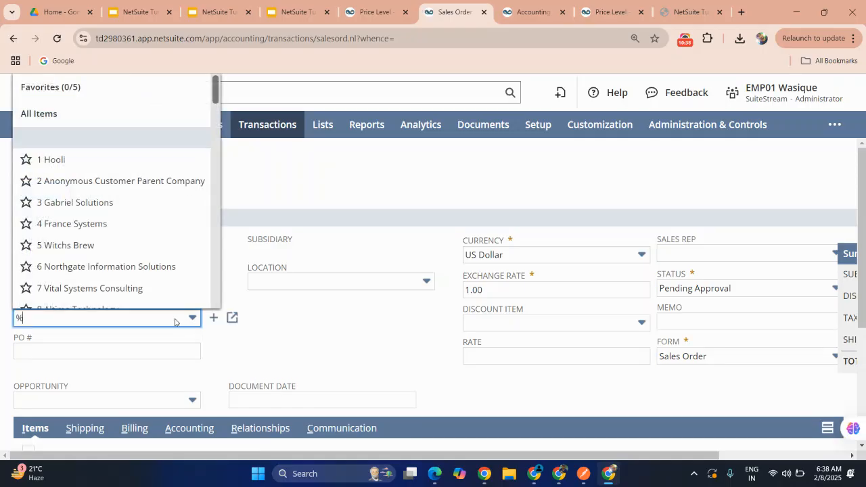
scroll(163, 245, "down", 20)
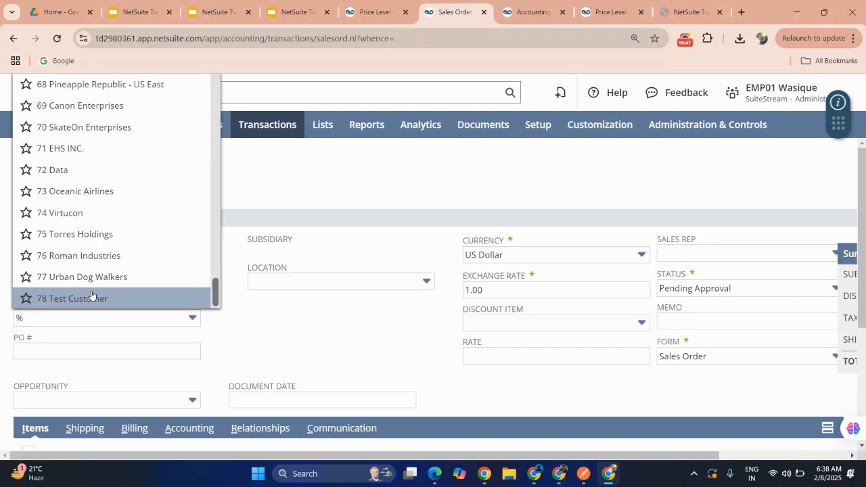
left_click(265, 341)
scroll(265, 341, "right", 2)
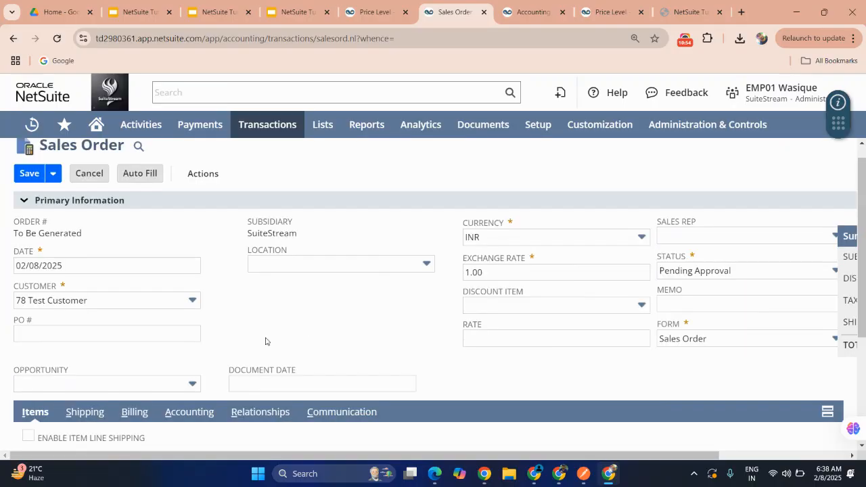
Step: Select Gel Pen as the item on the first order line
scroll(265, 341, "down", 3)
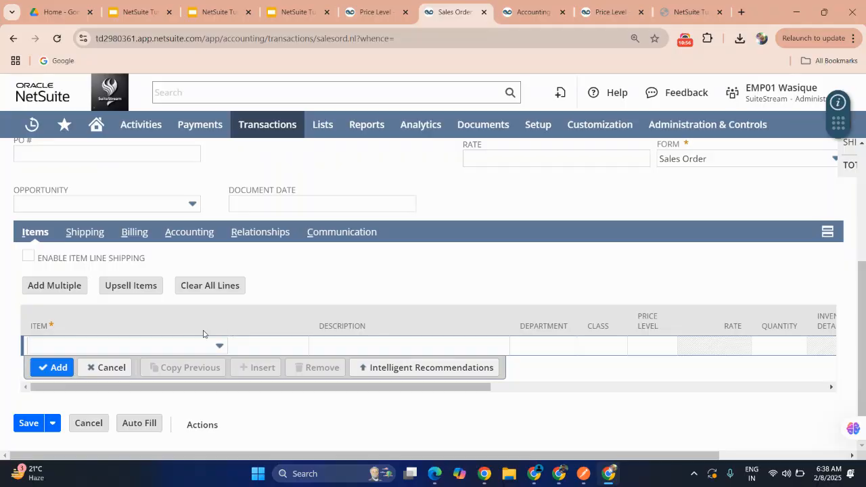
left_click(191, 344)
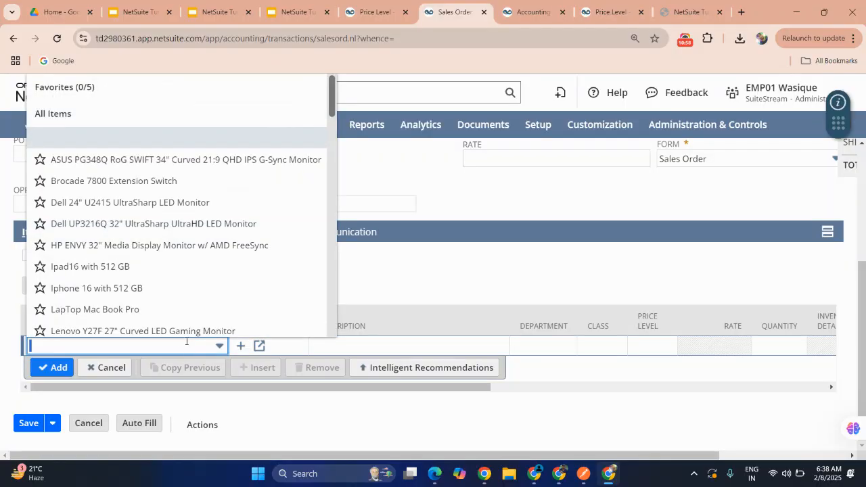
scroll(161, 312, "down", 4)
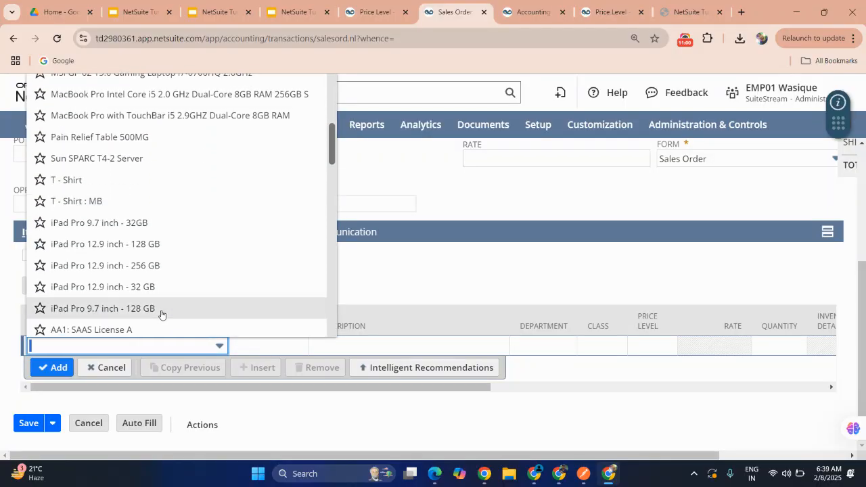
scroll(161, 314, "down", 8)
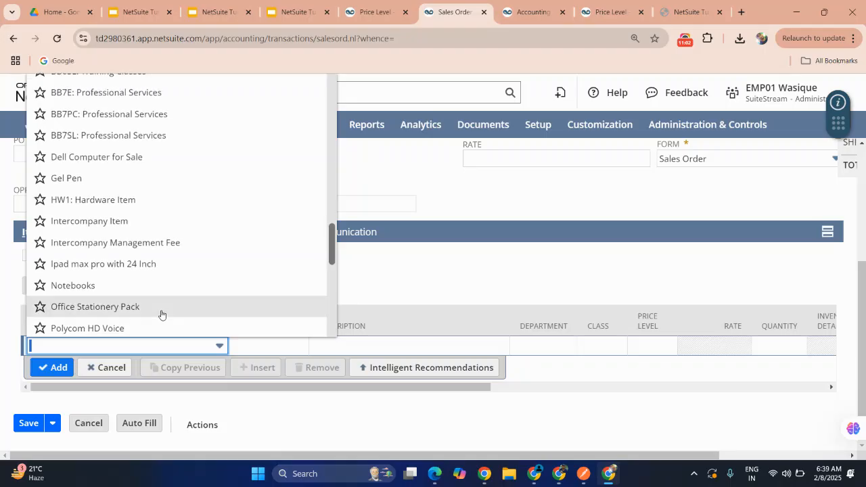
scroll(160, 314, "down", 3)
scroll(160, 313, "up", 3)
left_click(89, 166)
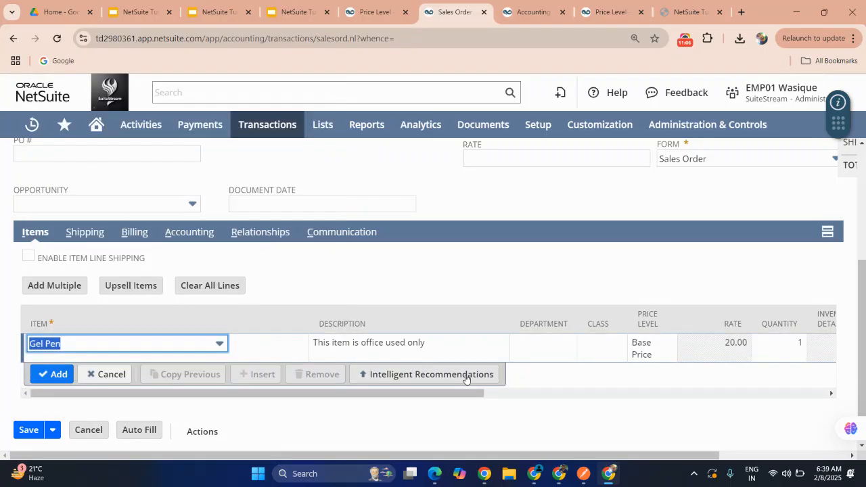
Step: Change the Gel Pen line's price level to NS Price Level
scroll(599, 349, "right", 2)
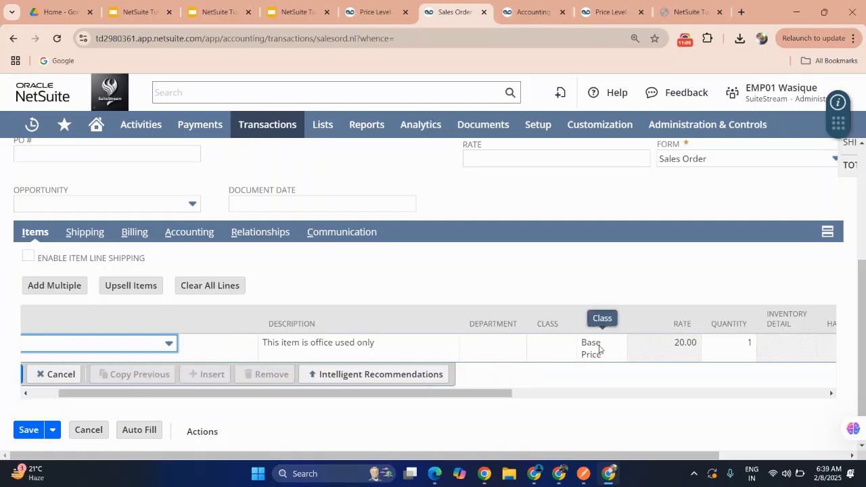
scroll(599, 349, "right", 5)
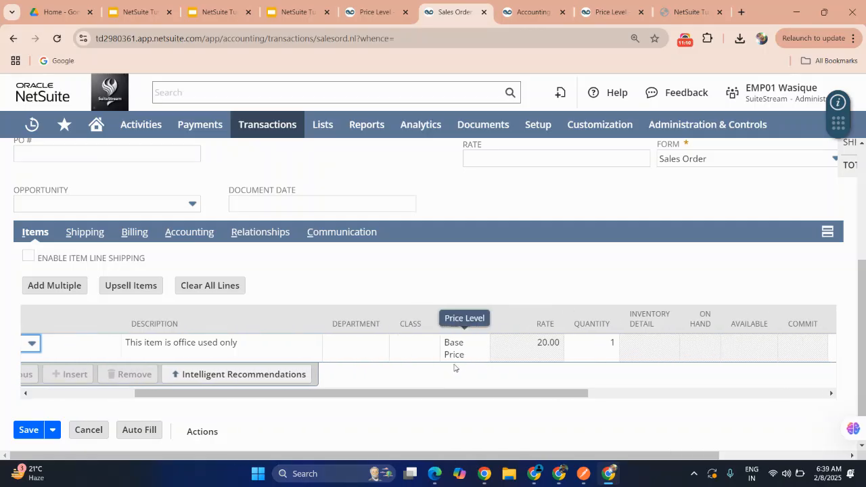
left_click(589, 352)
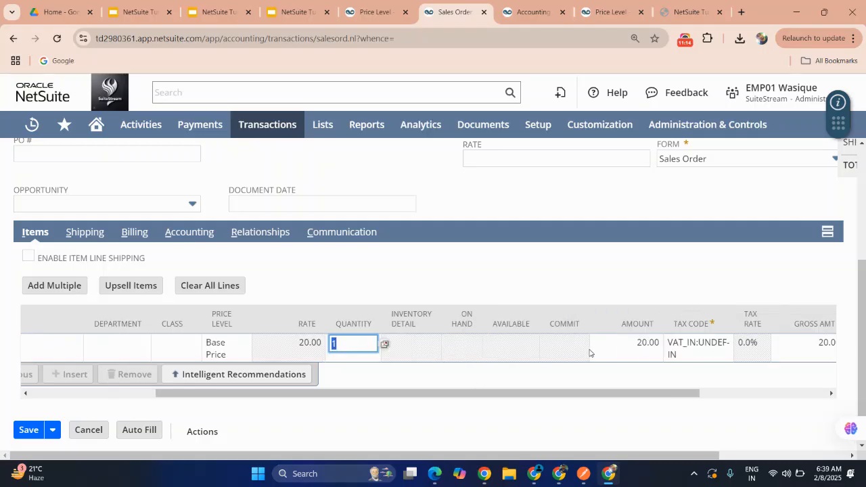
left_click(357, 345)
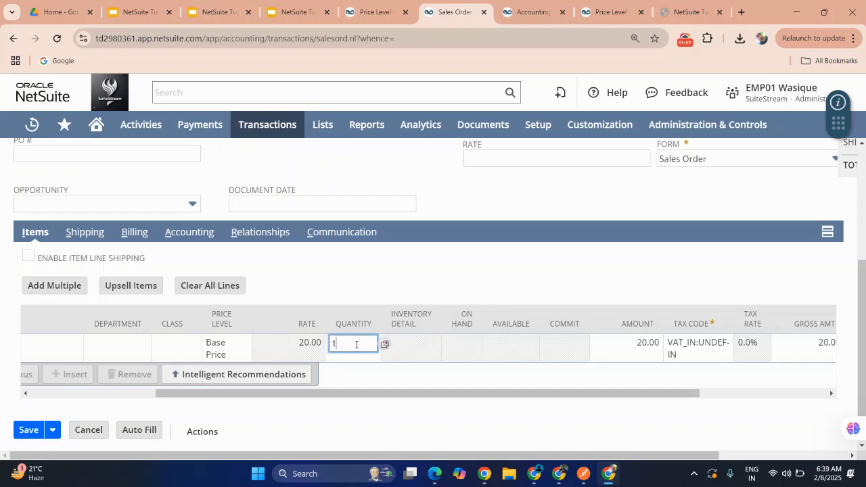
left_click(222, 353)
left_click(240, 346)
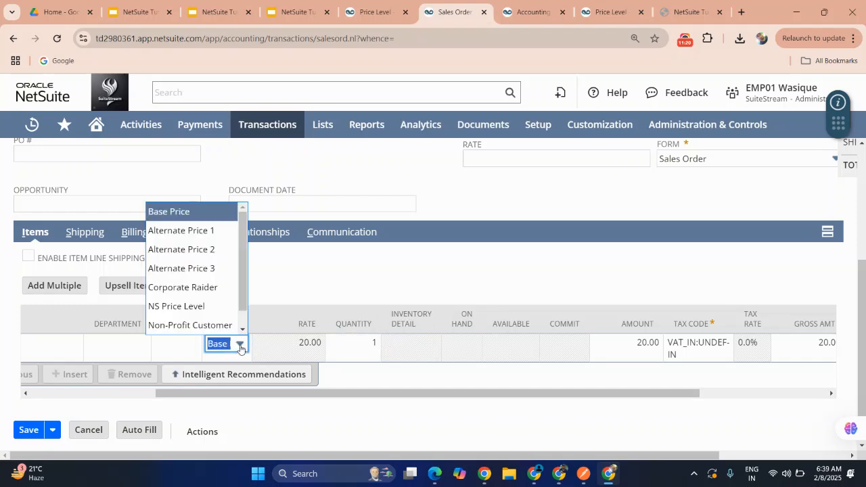
left_click(203, 308)
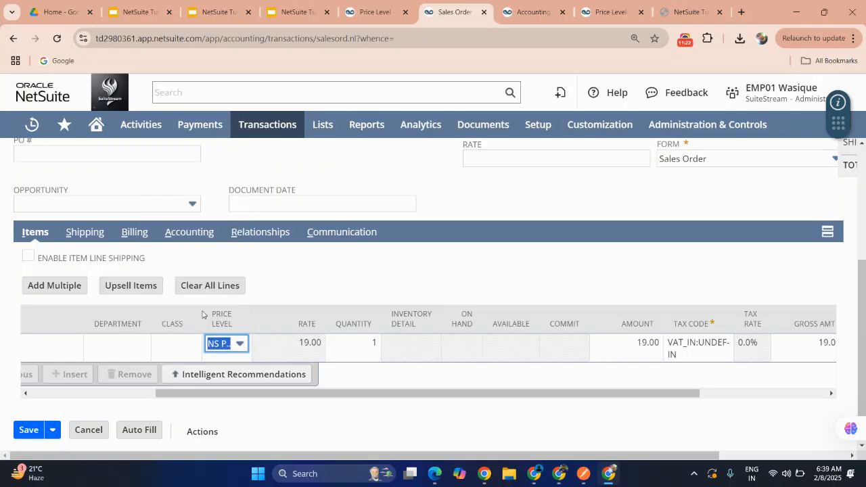
left_click(307, 345)
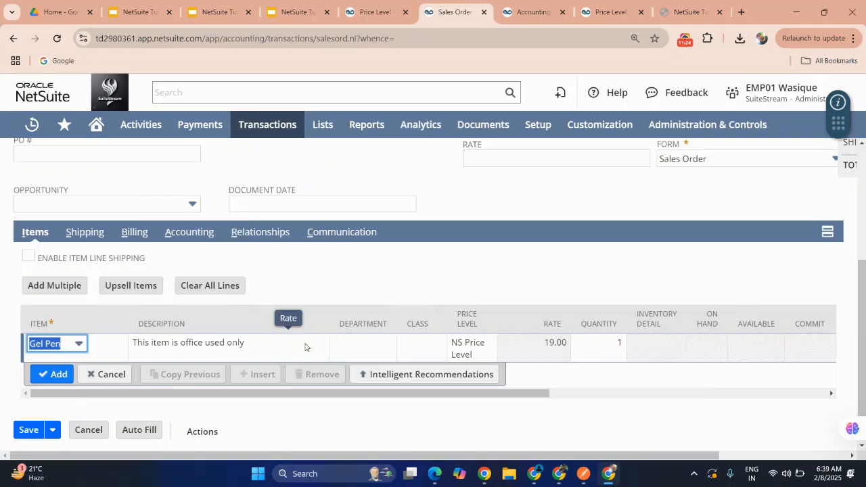
Step: Open the Gel Pen line's price level list to review the available price levels
left_click(306, 347)
left_click(472, 352)
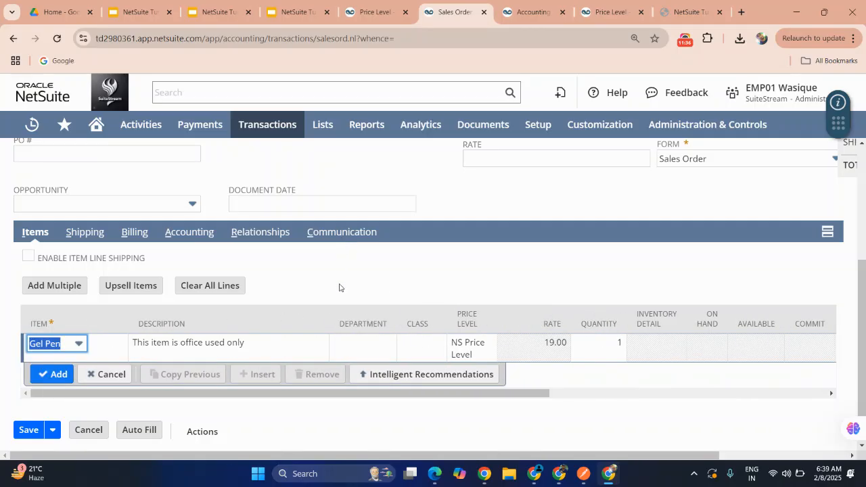
scroll(332, 271, "up", 3)
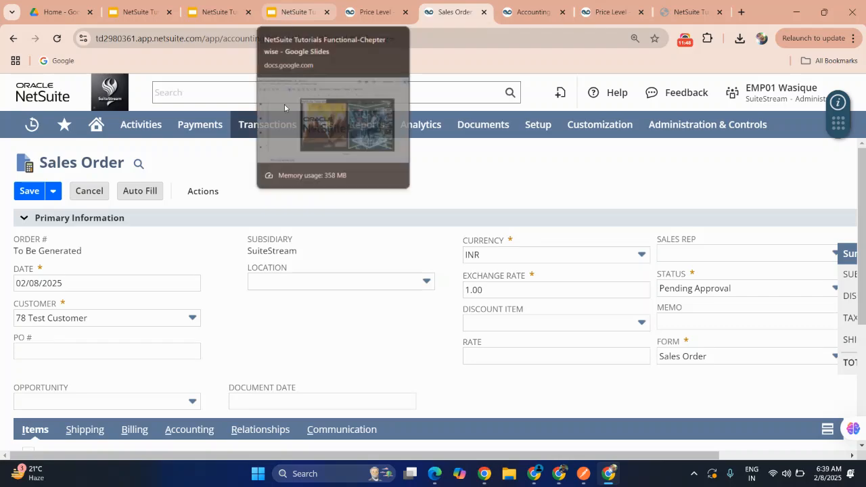
scroll(288, 221, "down", 3)
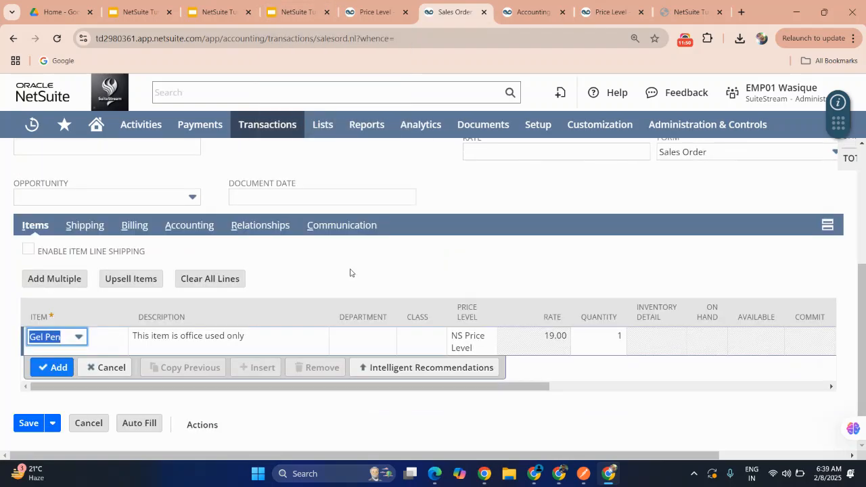
left_click(462, 345)
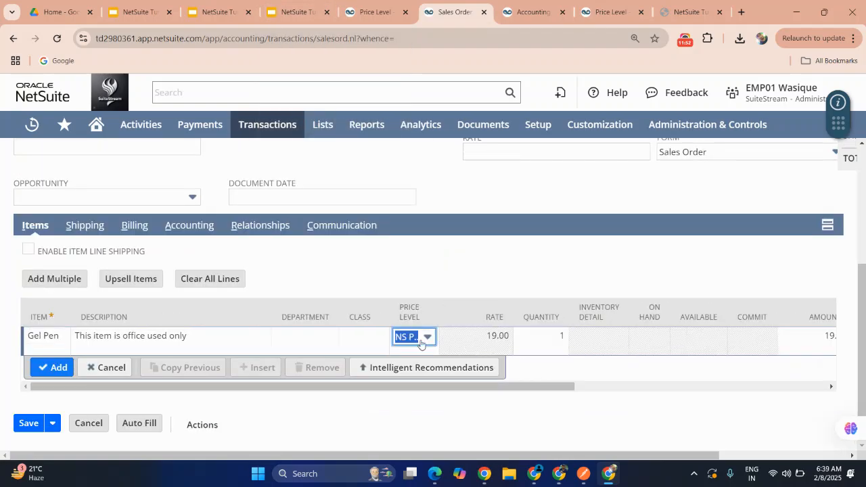
left_click(421, 344)
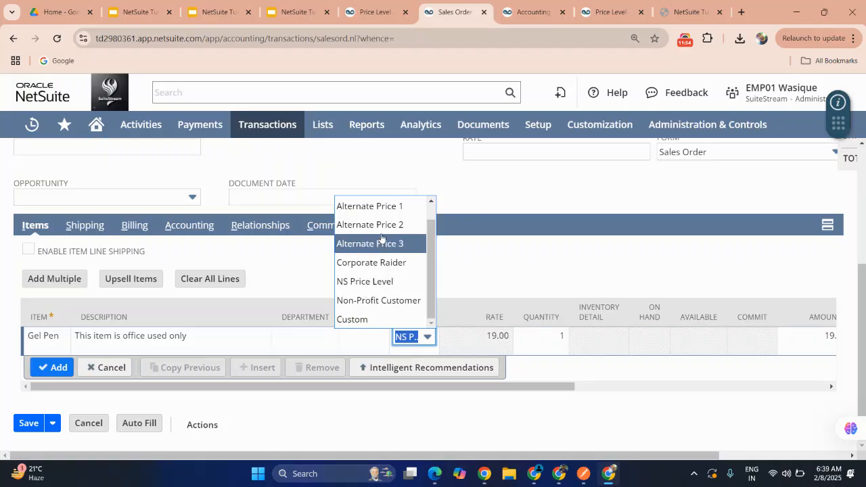
scroll(365, 266, "up", 1)
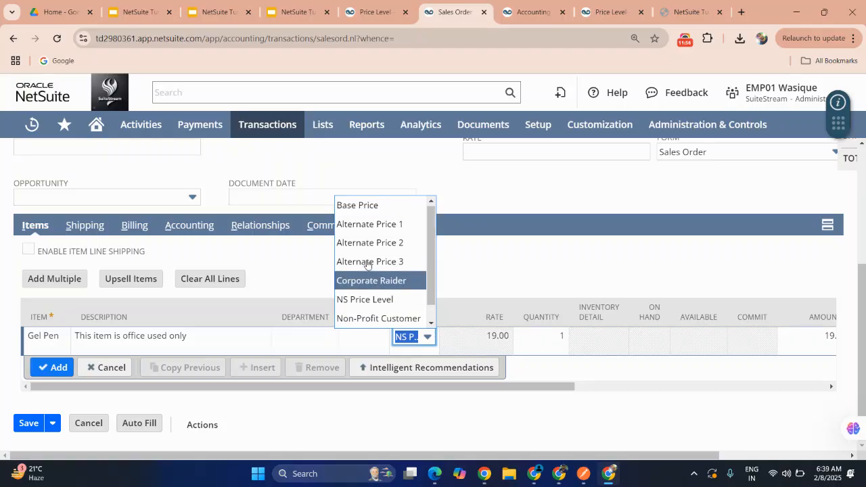
left_click(368, 265)
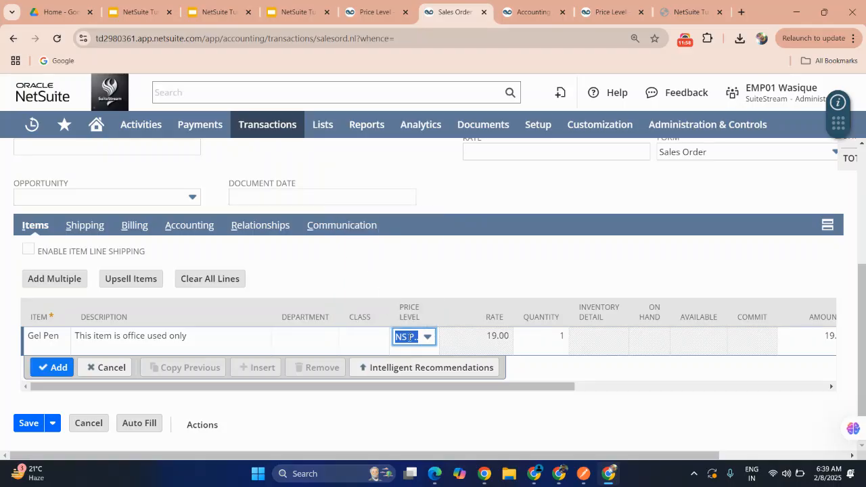
left_click(404, 334)
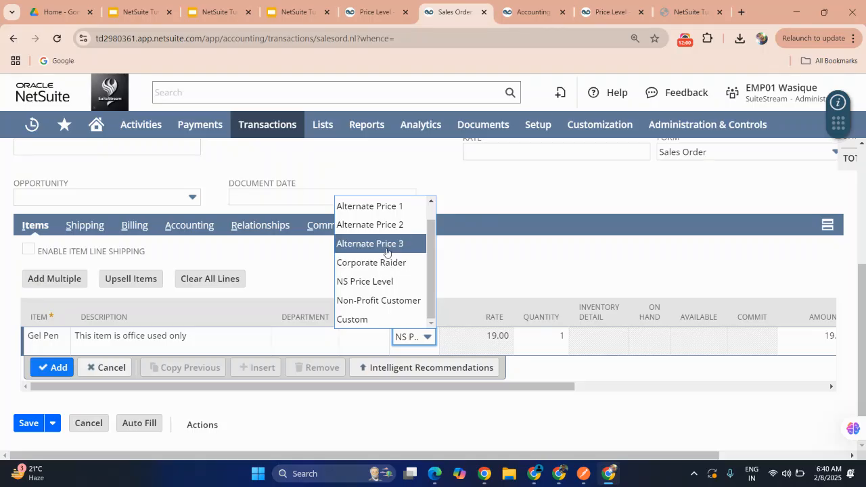
left_click(306, 263)
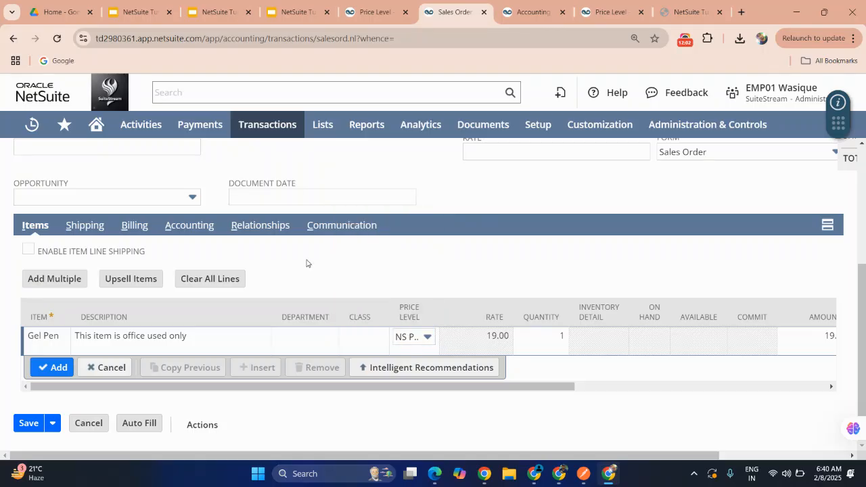
scroll(306, 263, "up", 3)
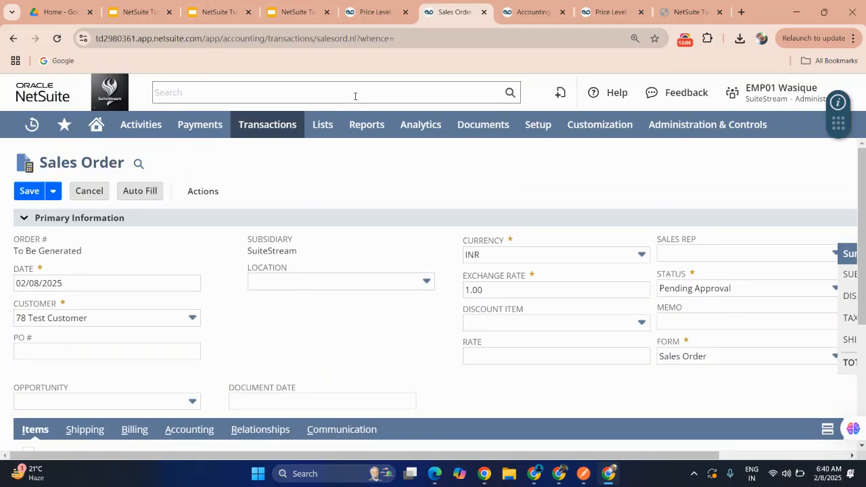
Step: Leave the unsaved sales order and go to the Home dashboard
left_click(96, 124)
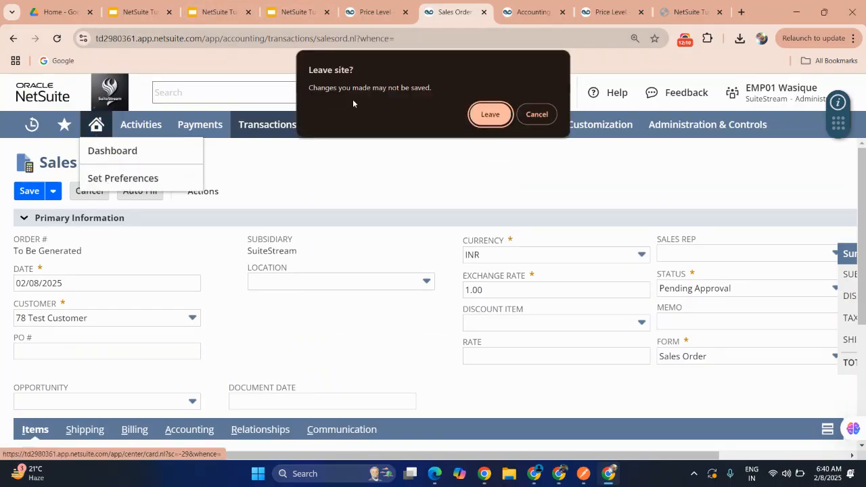
left_click(481, 116)
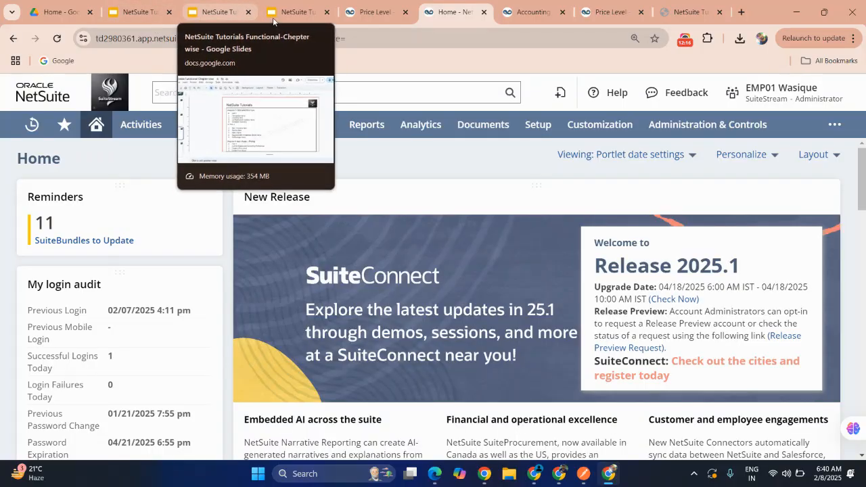
Step: Browse the NetSuite Tutorials slide decks in the other tabs, briefly starting a slideshow
left_click(155, 11)
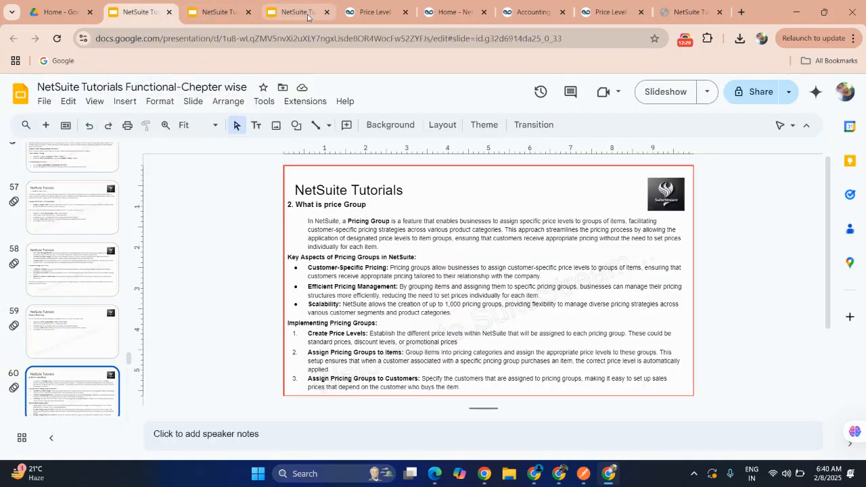
left_click(223, 12)
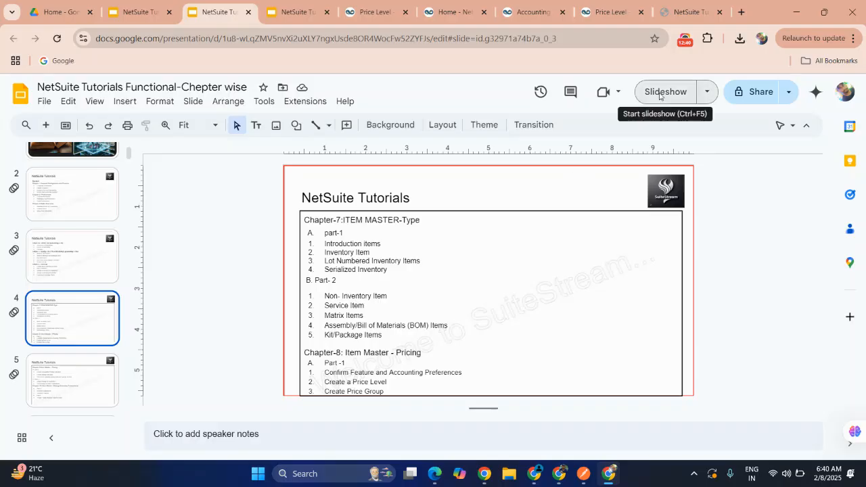
left_click(293, 10)
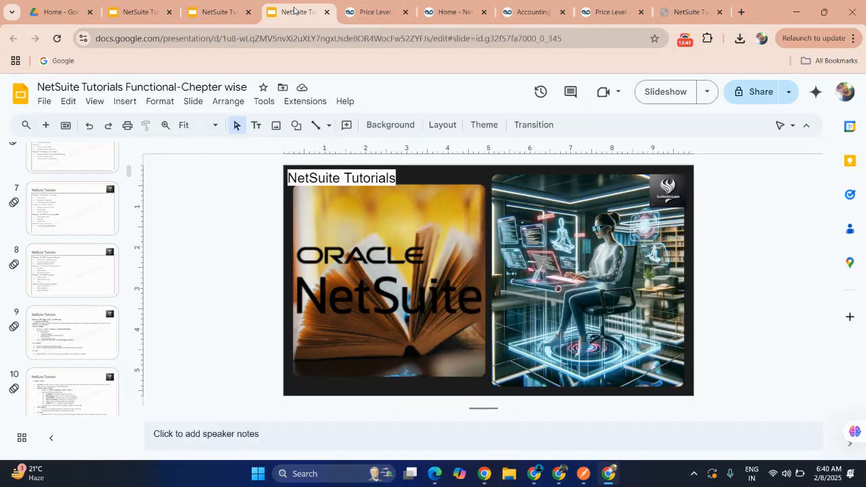
left_click(665, 92)
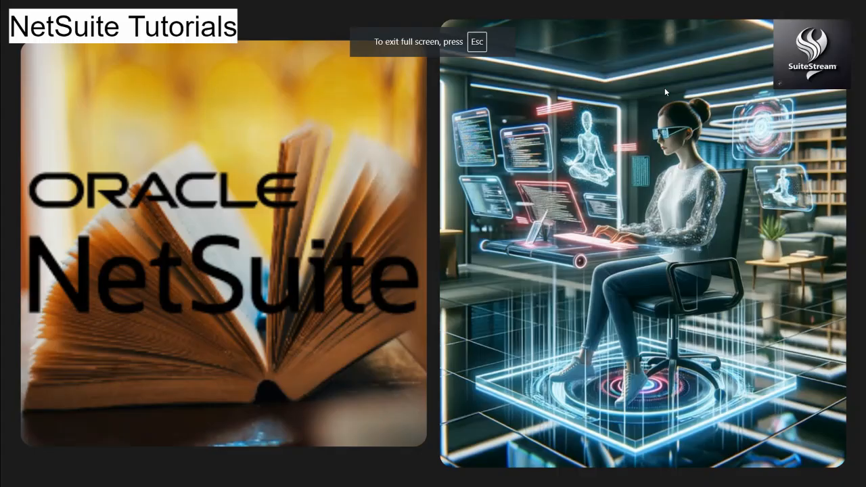
key("Escape")
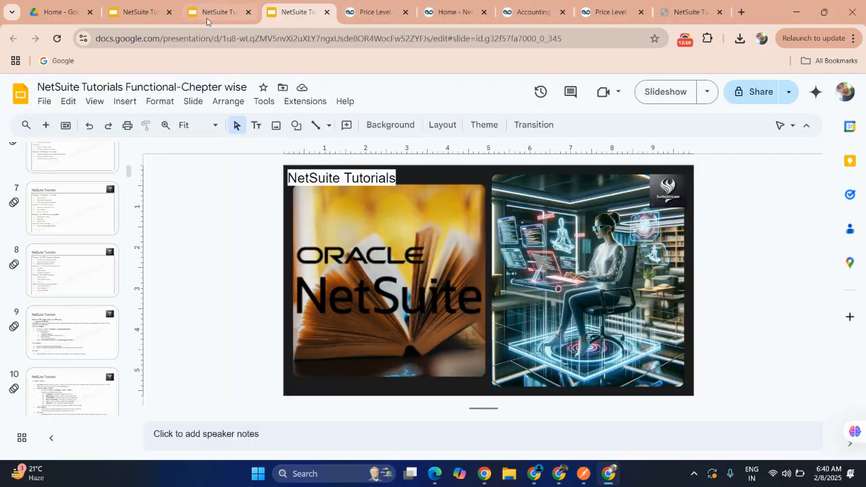
left_click(214, 16)
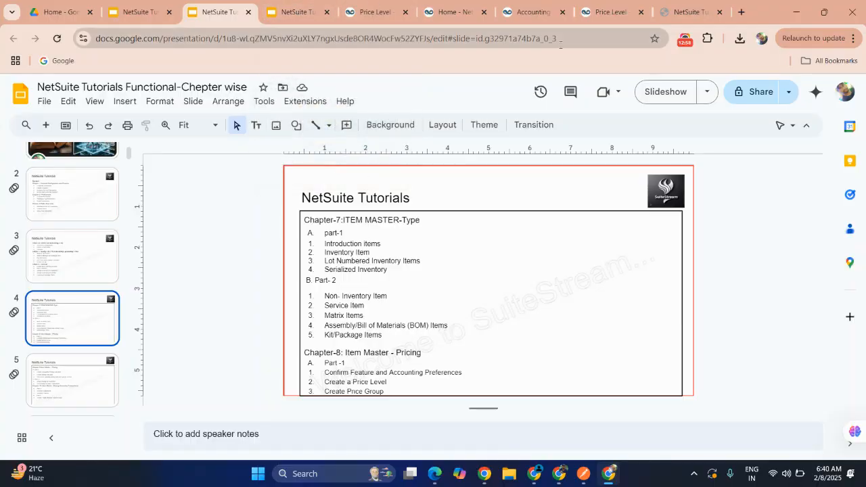
Step: Switch to the tab showing the NS Price Level record
left_click(377, 12)
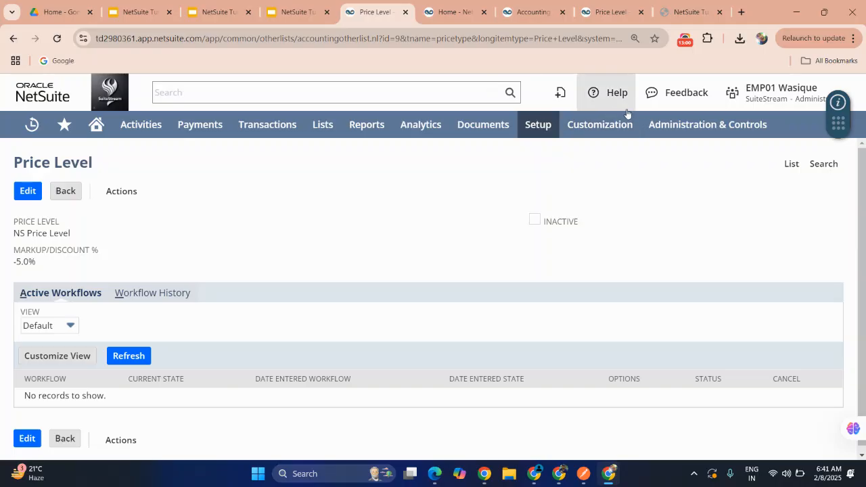
left_click(684, 39)
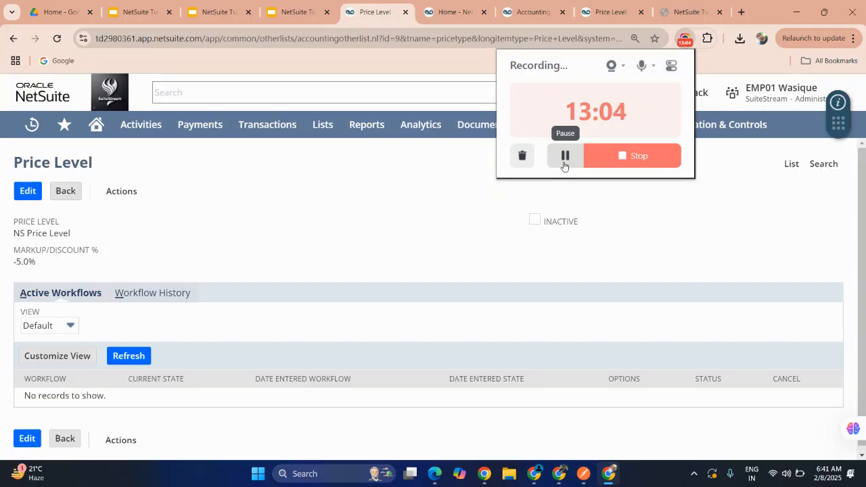
left_click(387, 229)
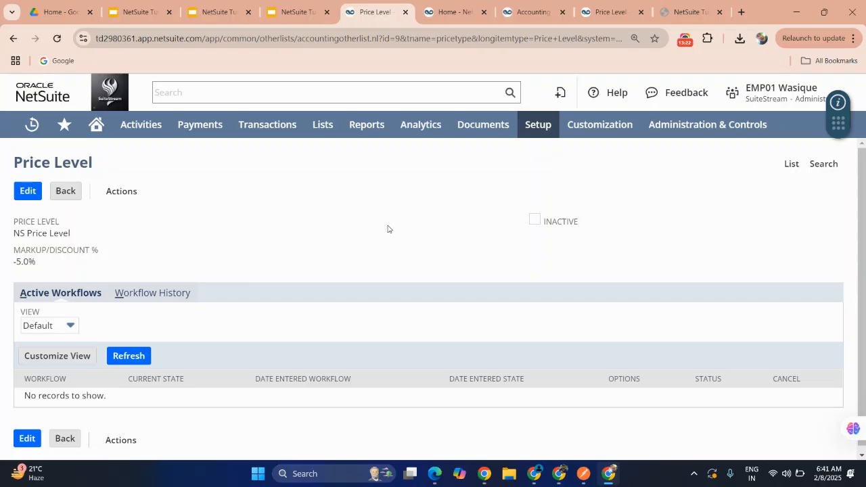
left_click(684, 40)
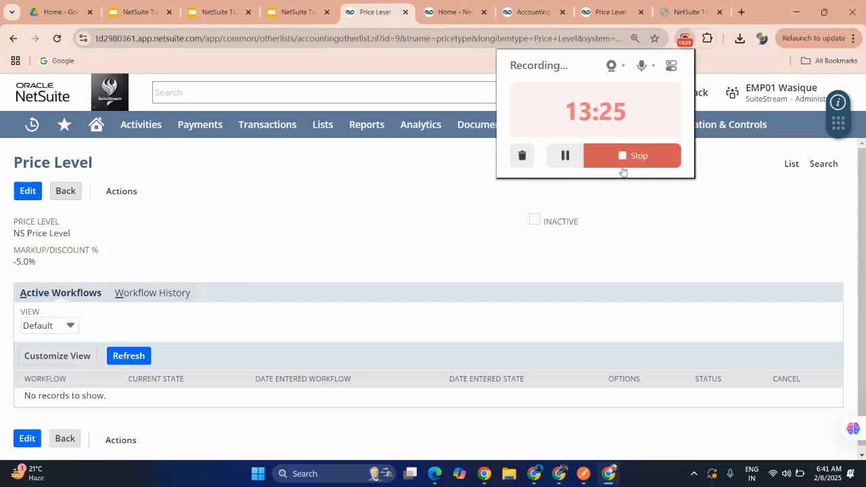